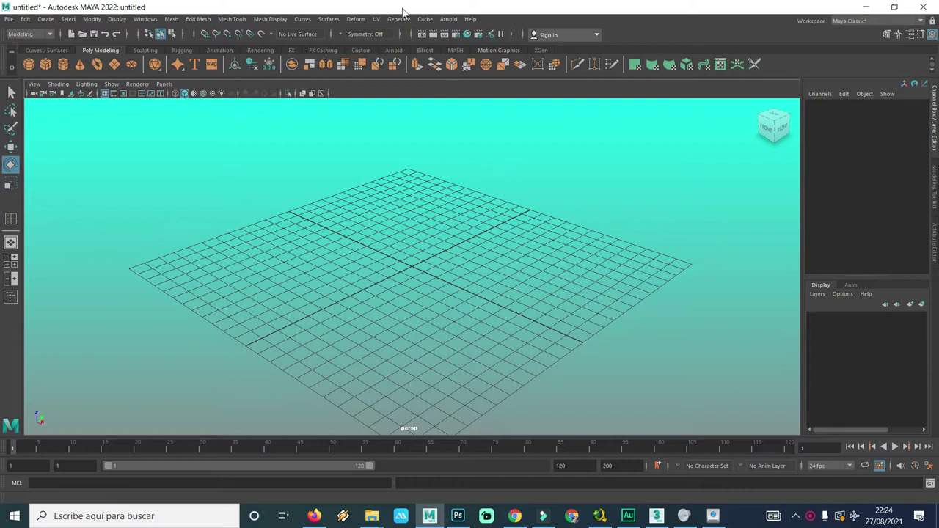
Create a polygon cube, pCube1, at the origin
click(195, 20)
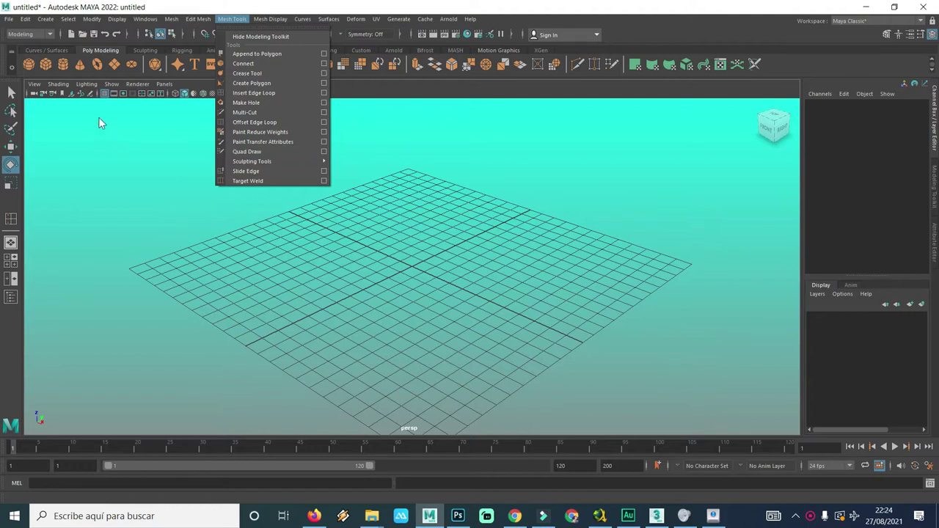
click(47, 20)
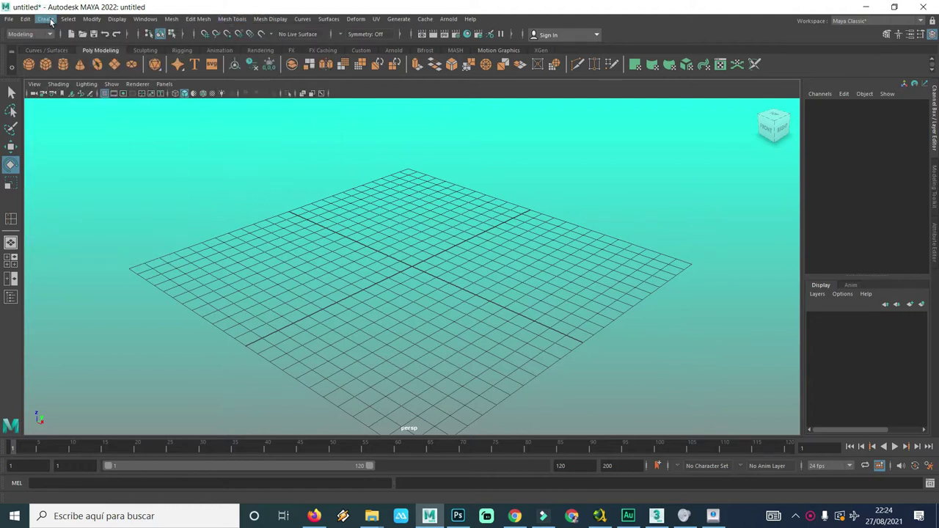
click(48, 19)
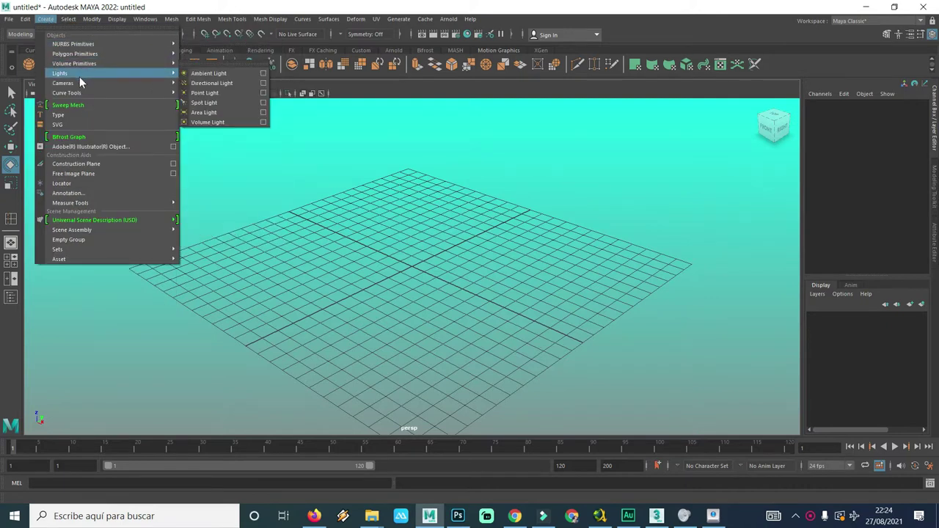
mouse_move(75, 54)
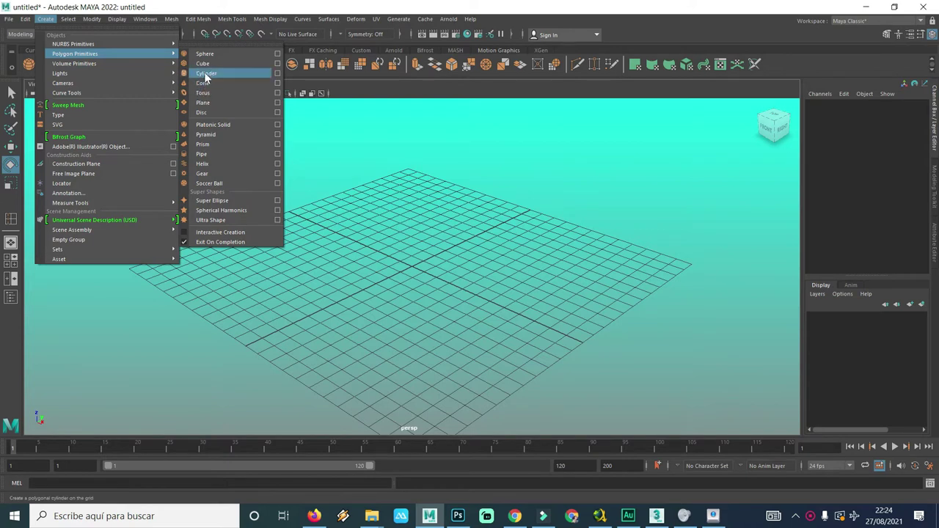
click(206, 66)
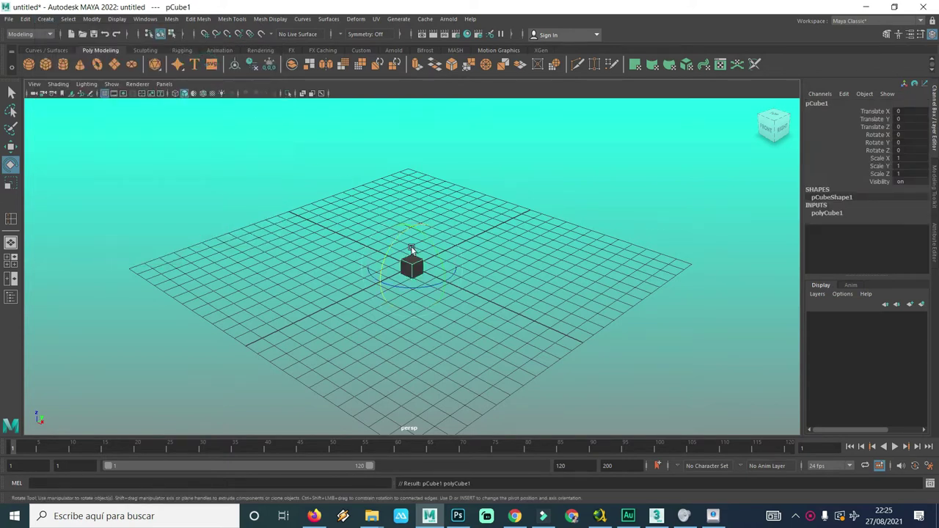
Scale the cube into a thin upright wall, X 11.182 and Z 10.963
key(w)
key(r)
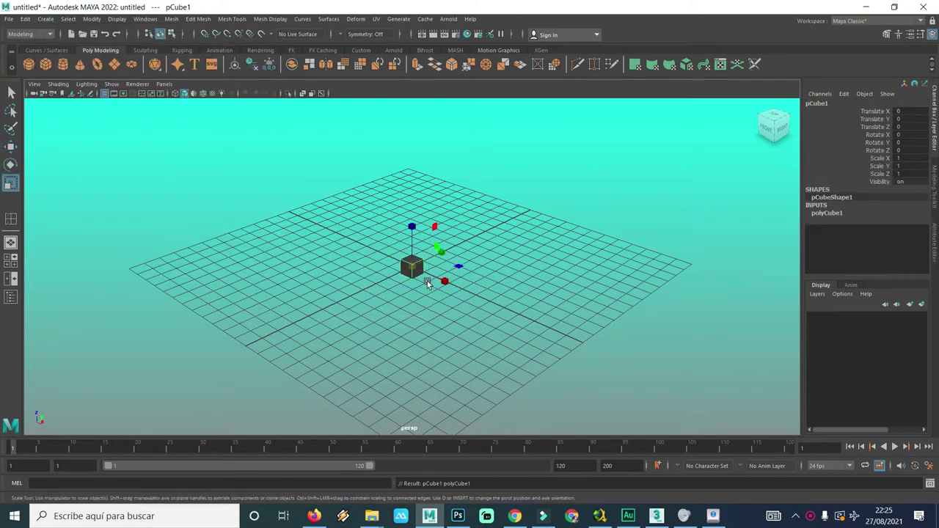
drag(446, 280, 748, 418)
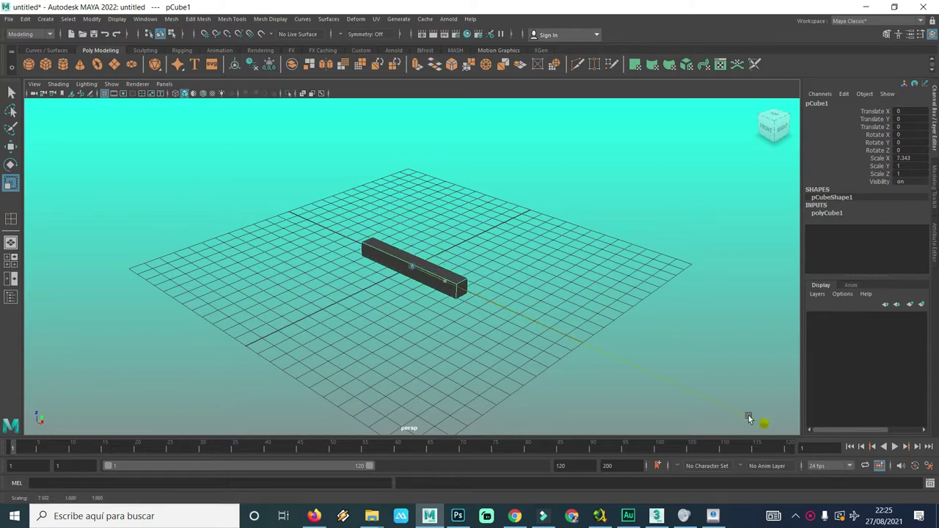
drag(414, 224, 412, 95)
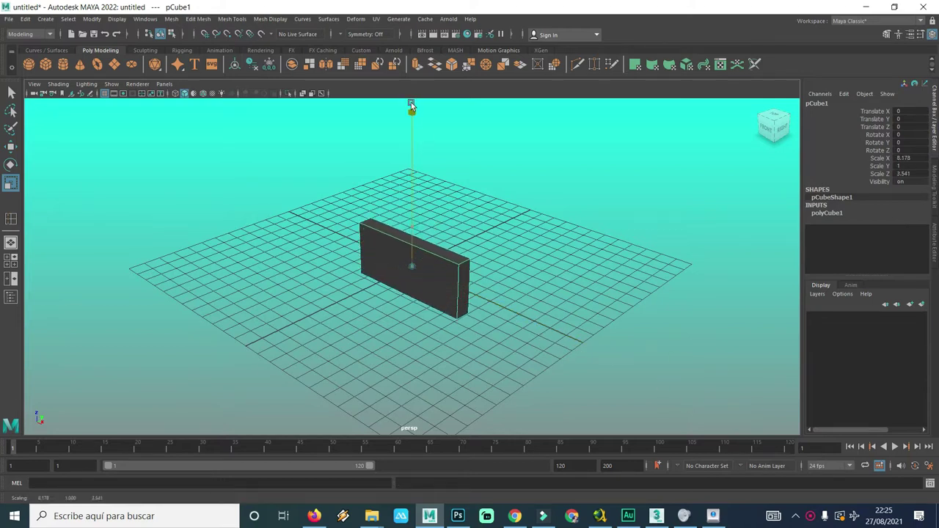
drag(414, 230, 424, 154)
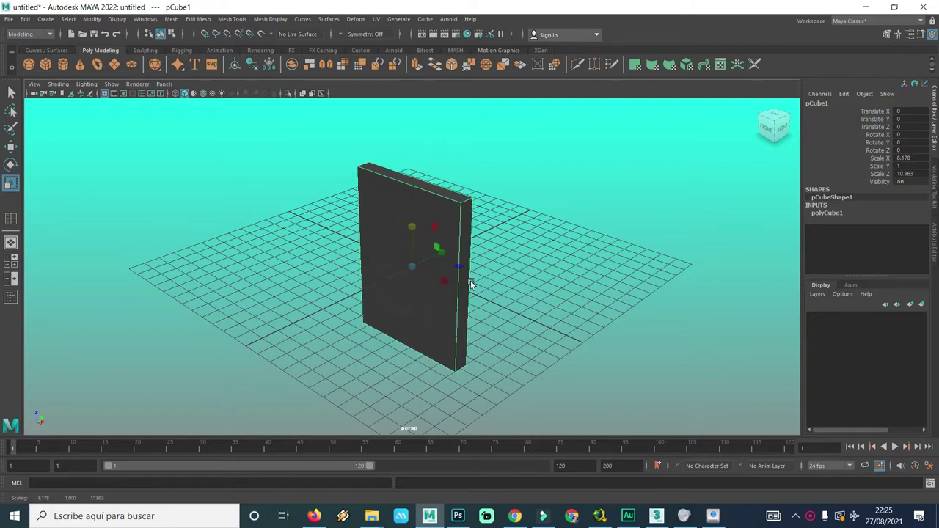
drag(445, 282, 463, 290)
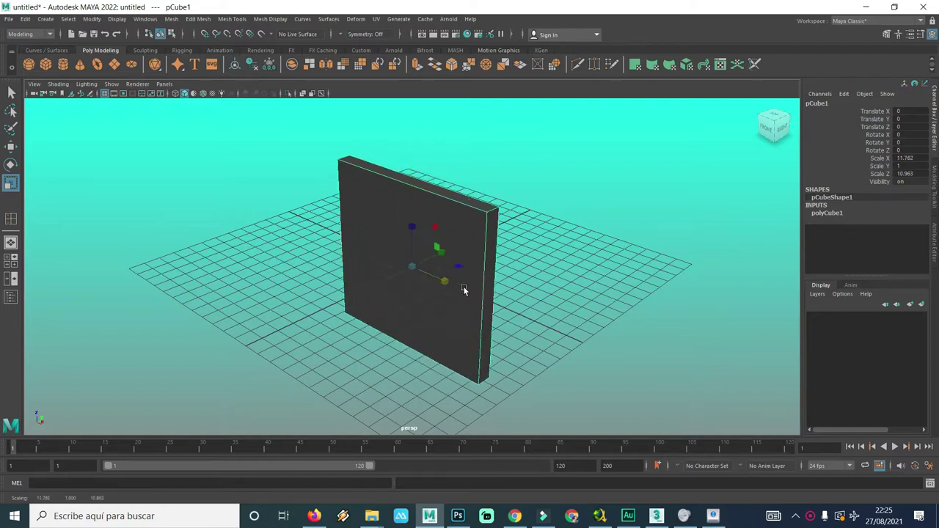
Rotate the wall to Rotate X 90 so it lies flat
key(e)
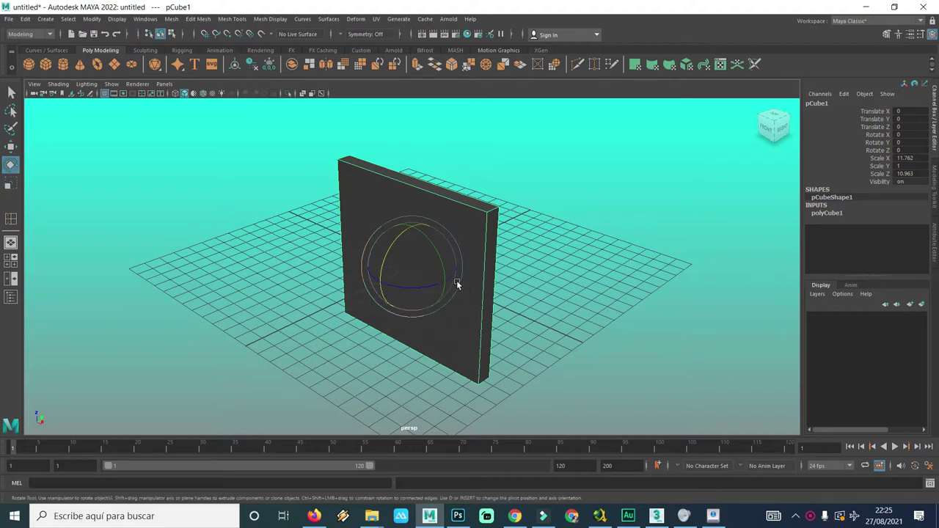
drag(397, 240, 397, 286)
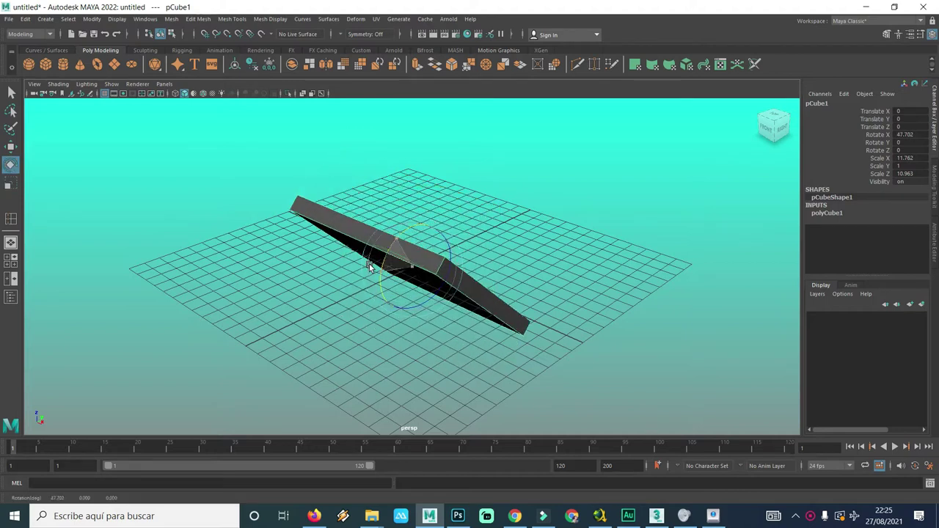
double_click(903, 134)
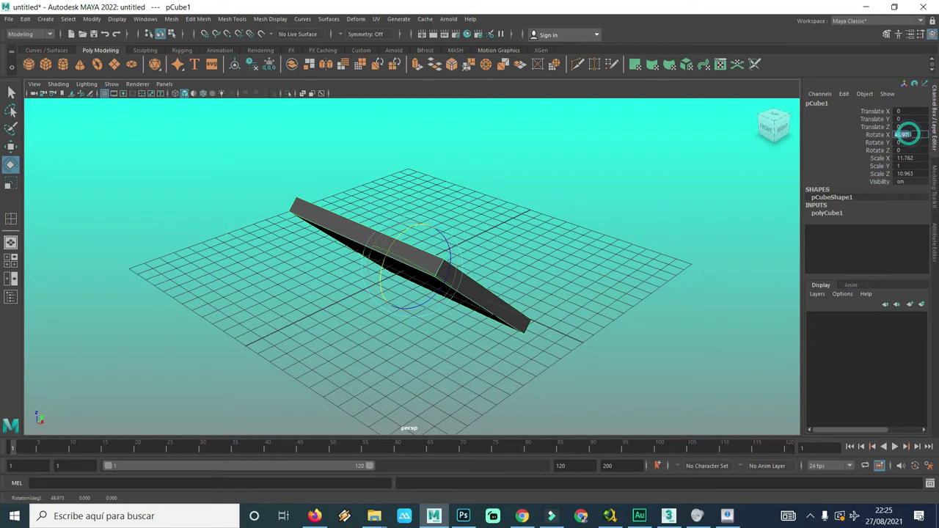
text(0)
key(Return)
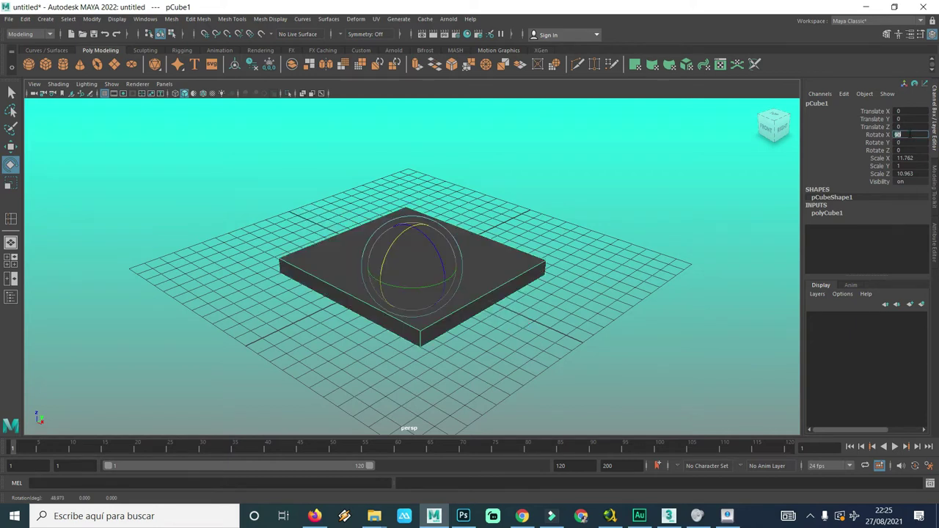
Thin the slab to Scale Y 0.525 and raise it to Translate Z 1.499
mouse_move(449, 311)
alt+mouse_down()
mouse_move(419, 262)
mouse_move(446, 281)
mouse_move(405, 261)
alt+mouse_up()
key(r)
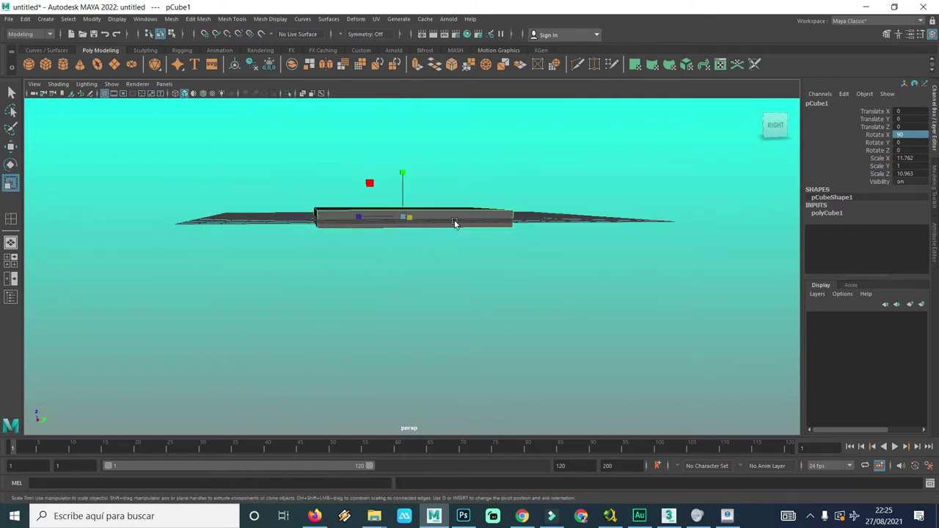
drag(399, 178, 403, 196)
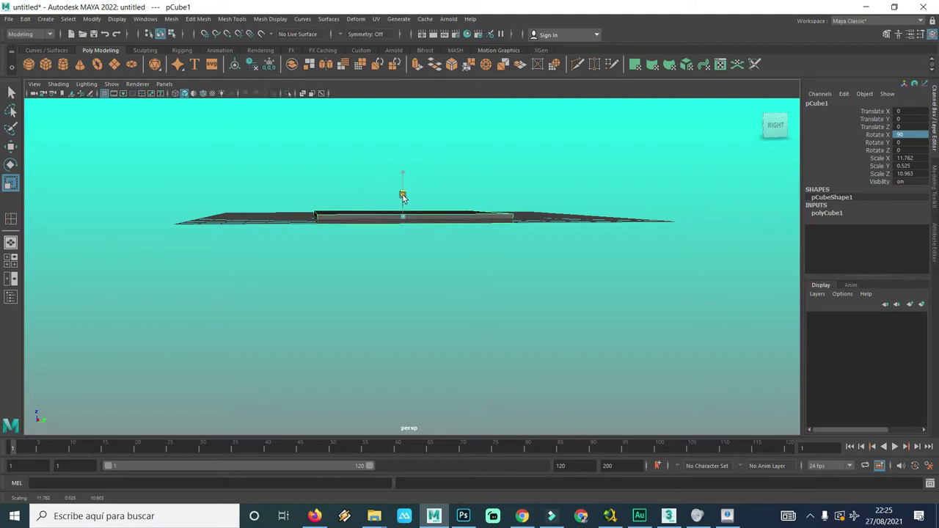
key(w)
drag(405, 174, 406, 147)
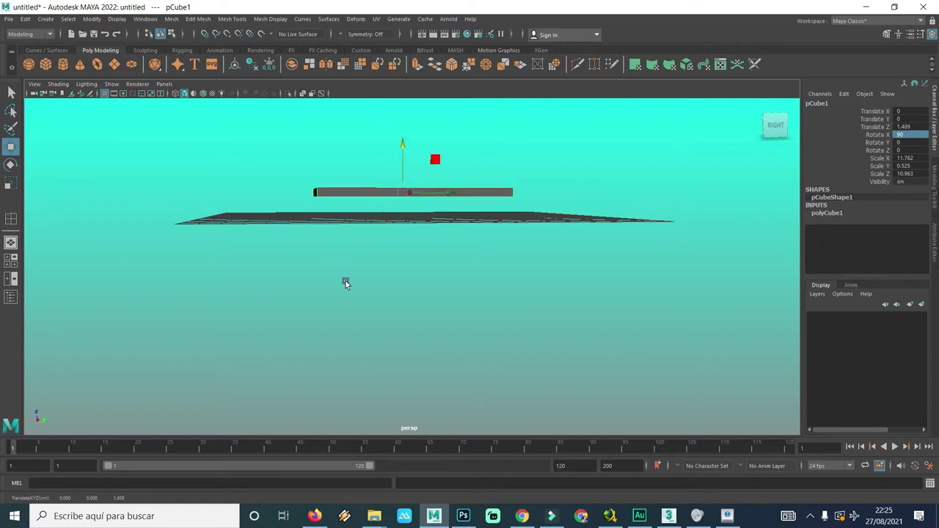
alt+drag(345, 284, 374, 300)
mouse_move(375, 302)
alt+right_down()
mouse_move(516, 289)
mouse_move(457, 295)
alt+right_up()
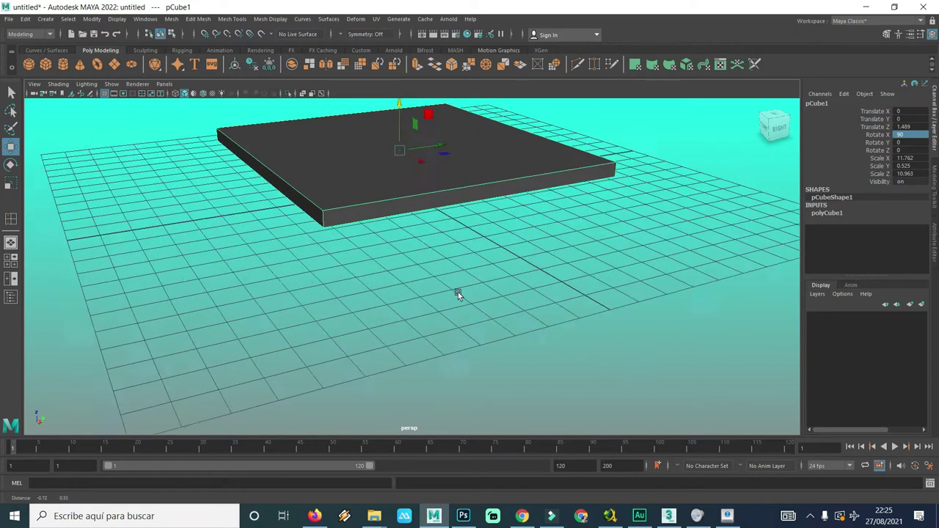
alt+middle_drag(458, 294, 512, 359)
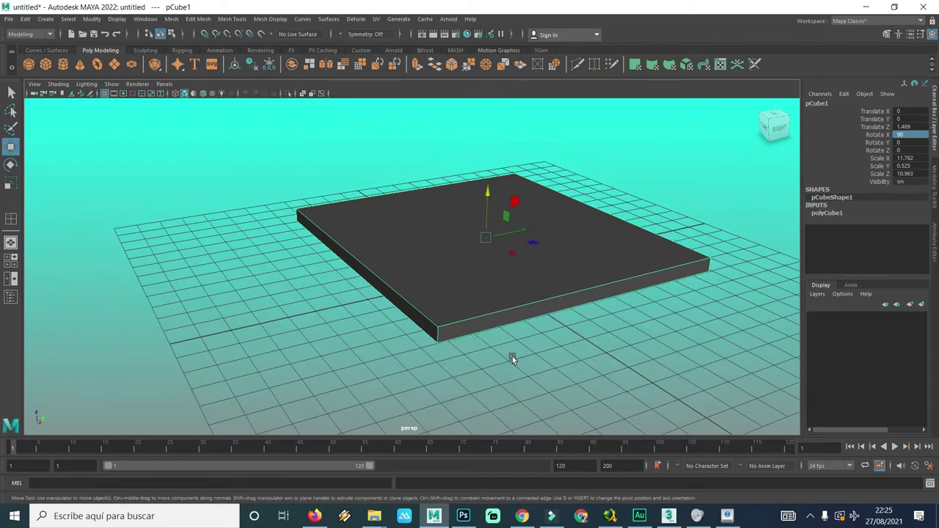
key(2)
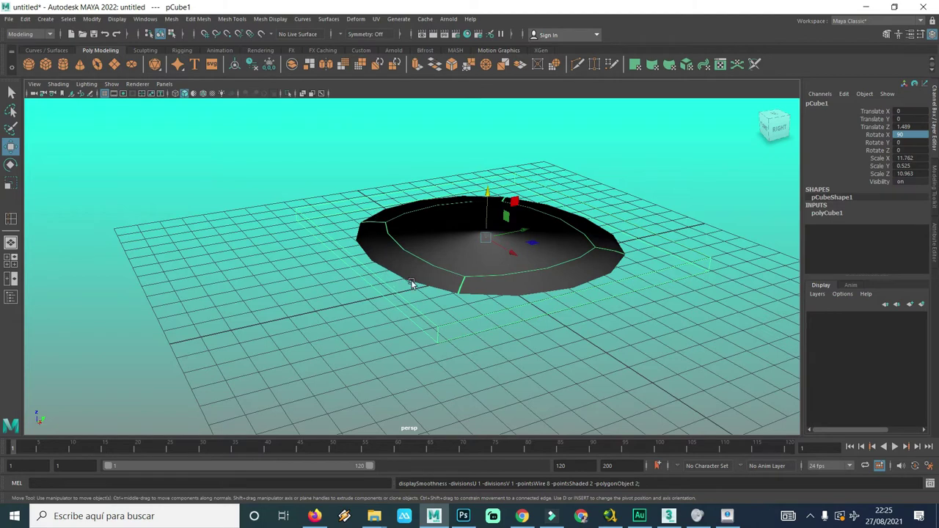
key(1)
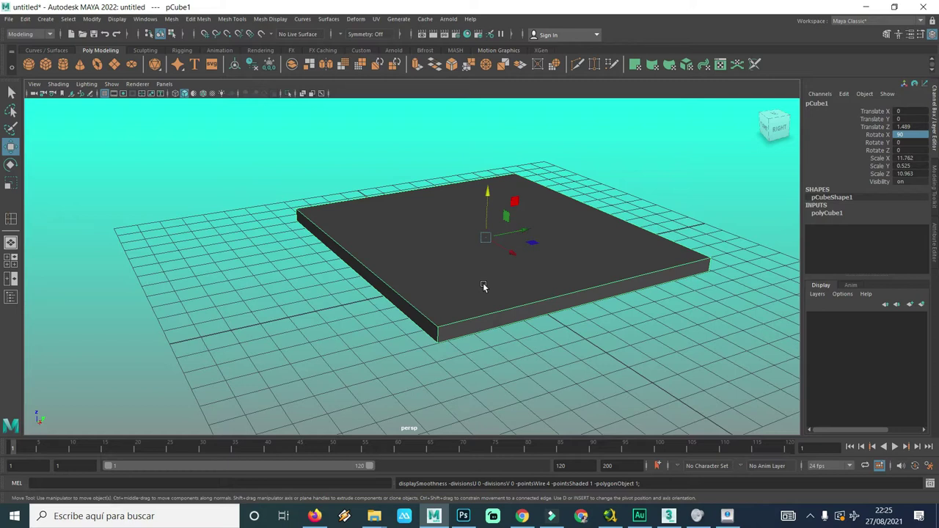
key(2)
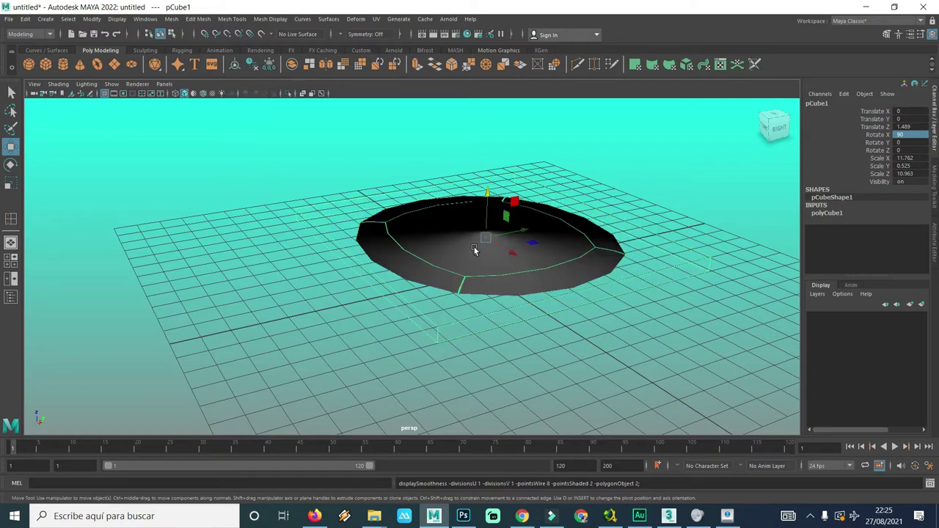
key(1)
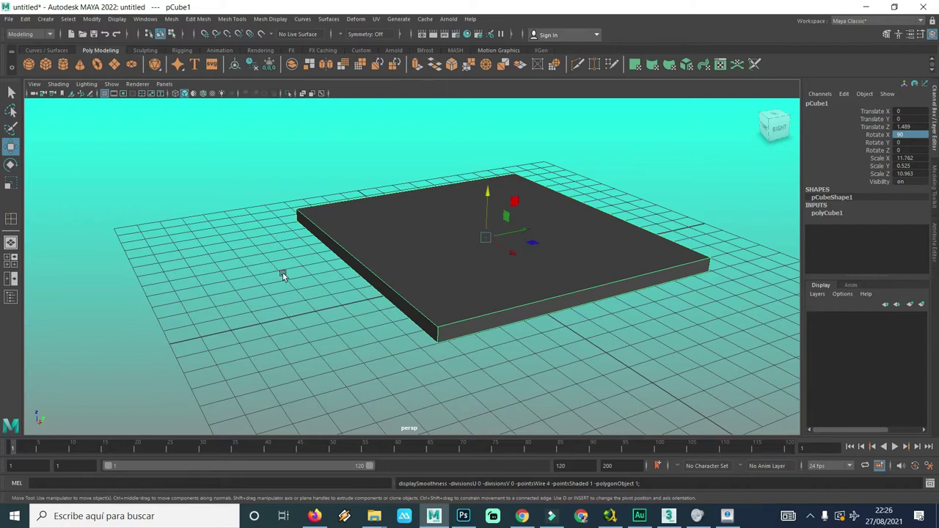
Set the Insert Edge Loop Tool's Adjust Edge Flow to 1 and add a loop near the slab's border
mouse_move(373, 314)
alt+mouse_down()
mouse_move(391, 343)
mouse_move(412, 317)
alt+mouse_up()
mouse_move(461, 249)
right_down()
mouse_move(462, 289)
mouse_move(495, 236)
mouse_move(503, 277)
right_up()
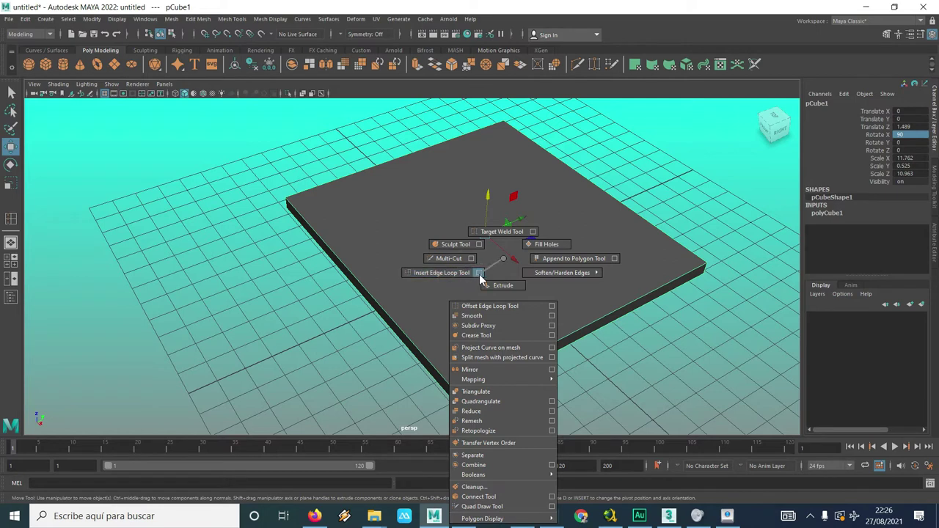
click(478, 273)
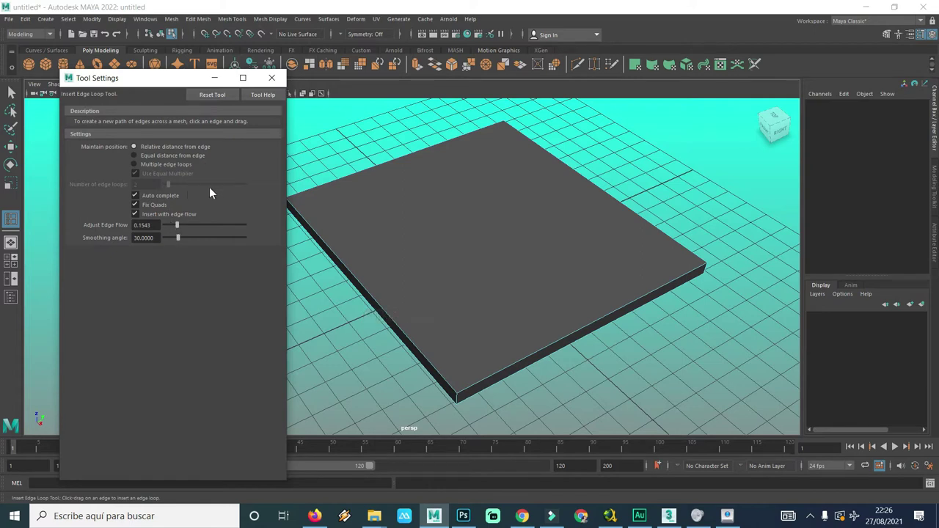
drag(179, 224, 245, 225)
click(448, 384)
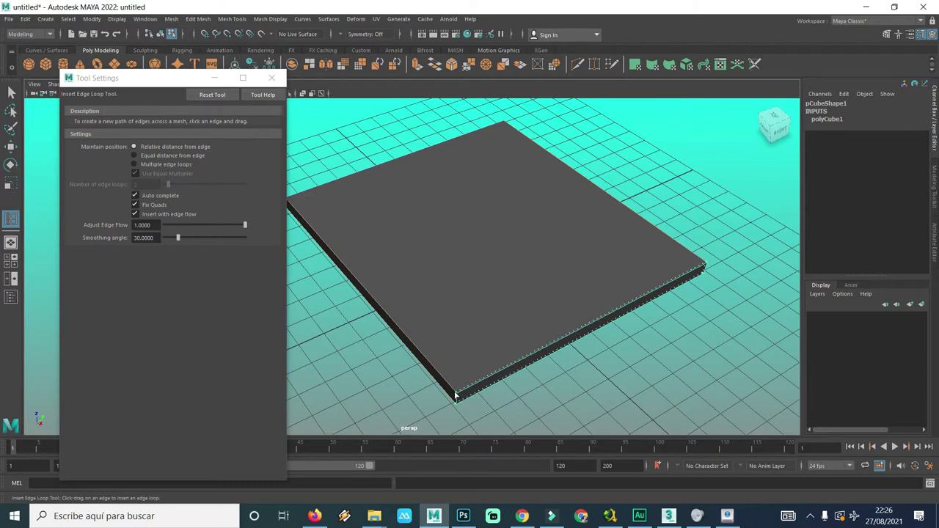
click(455, 397)
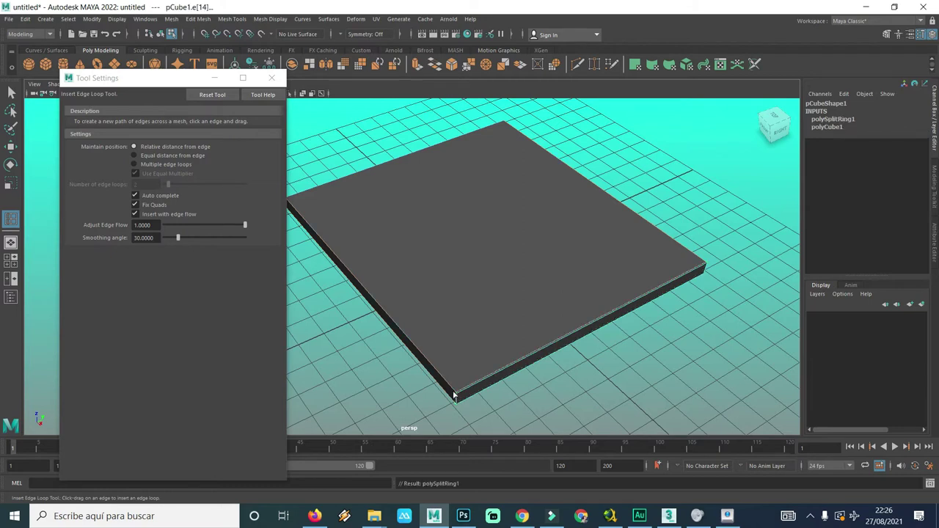
Minimize the Tool Settings window and orbit around the slab corner to inspect the new loop
click(215, 78)
mouse_move(489, 330)
alt+mouse_down()
mouse_move(492, 388)
mouse_move(483, 298)
mouse_move(501, 273)
mouse_move(489, 283)
alt+mouse_up()
scroll(545, 377, up, 3)
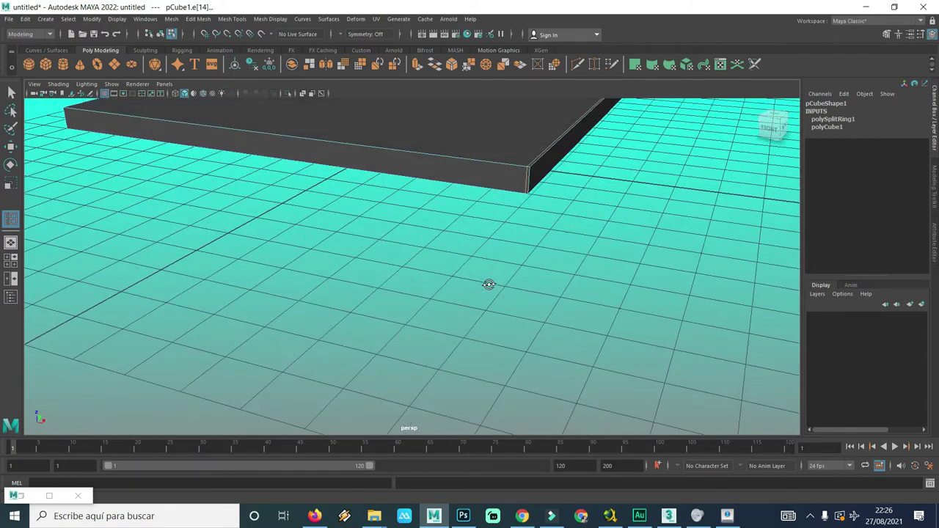
mouse_move(522, 203)
alt+mouse_down()
mouse_move(666, 180)
mouse_move(501, 250)
mouse_move(458, 300)
alt+mouse_up()
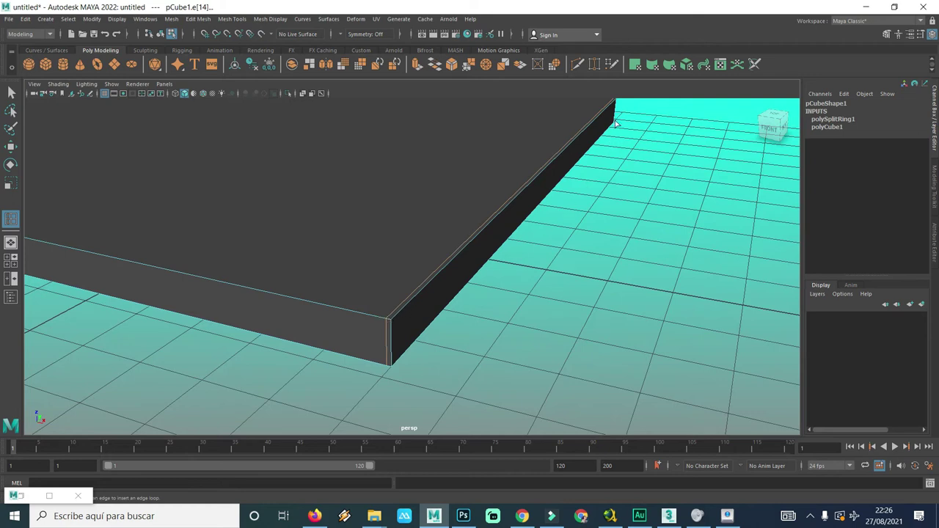
alt+right_drag(515, 276, 342, 264)
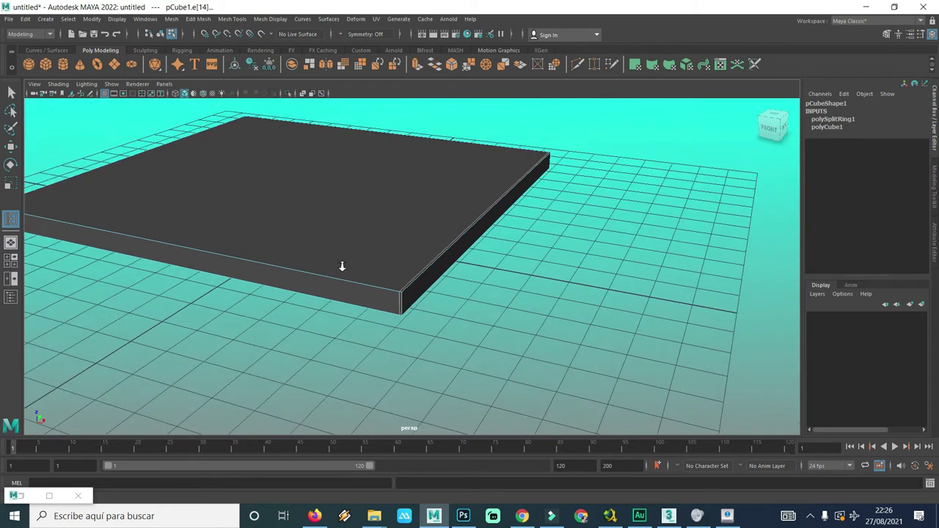
mouse_move(364, 256)
alt+mouse_down()
mouse_move(417, 272)
mouse_move(416, 280)
alt+mouse_up()
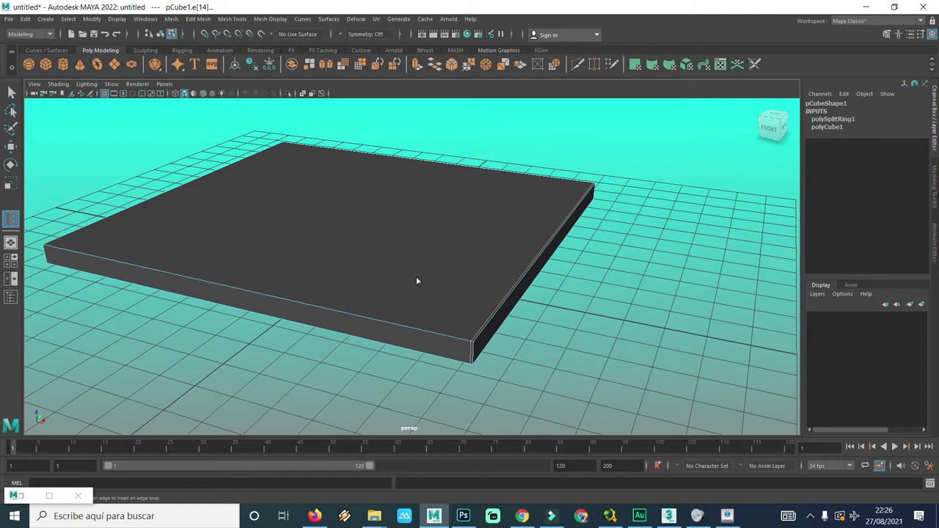
key(2)
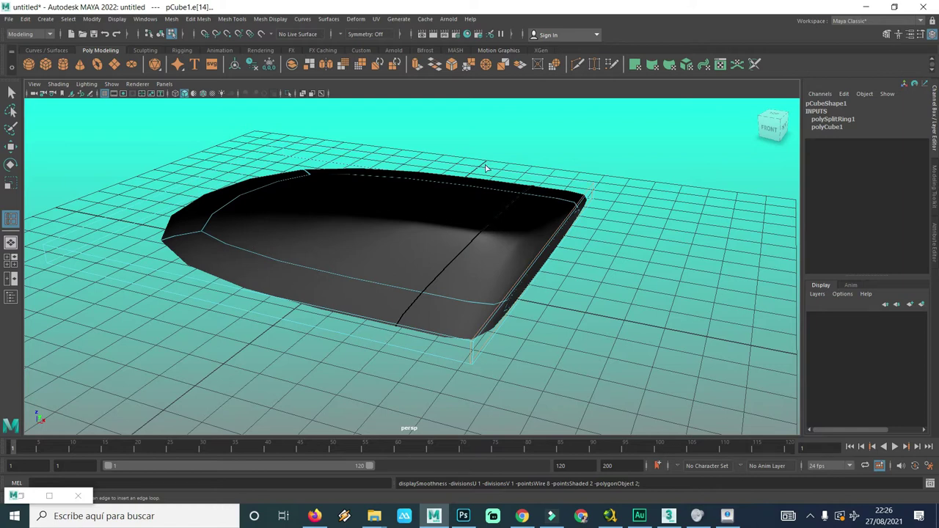
key(1)
scroll(416, 345, down, 2)
scroll(346, 357, down, 2)
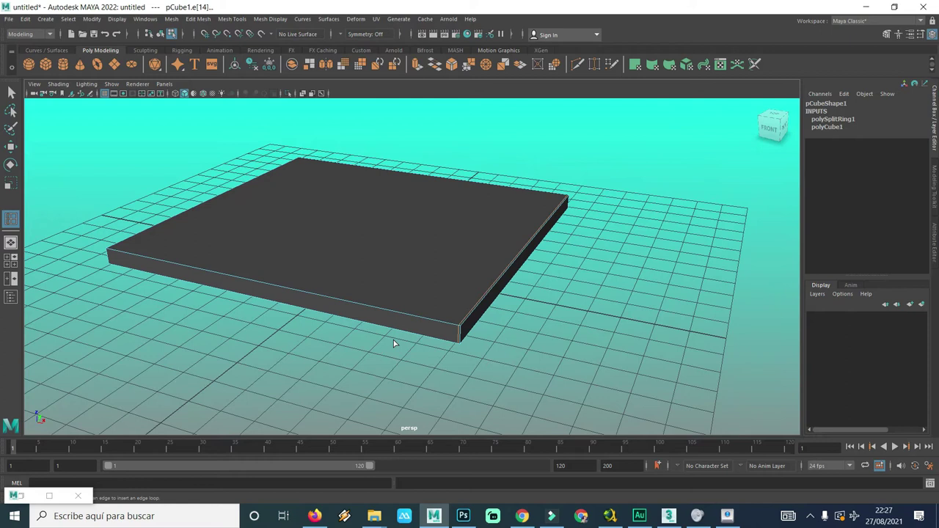
scroll(393, 342, up, 2)
scroll(367, 342, up, 2)
scroll(440, 353, down, 1)
alt+middle_drag(475, 306, 452, 309)
shift+right_drag(440, 305, 412, 298)
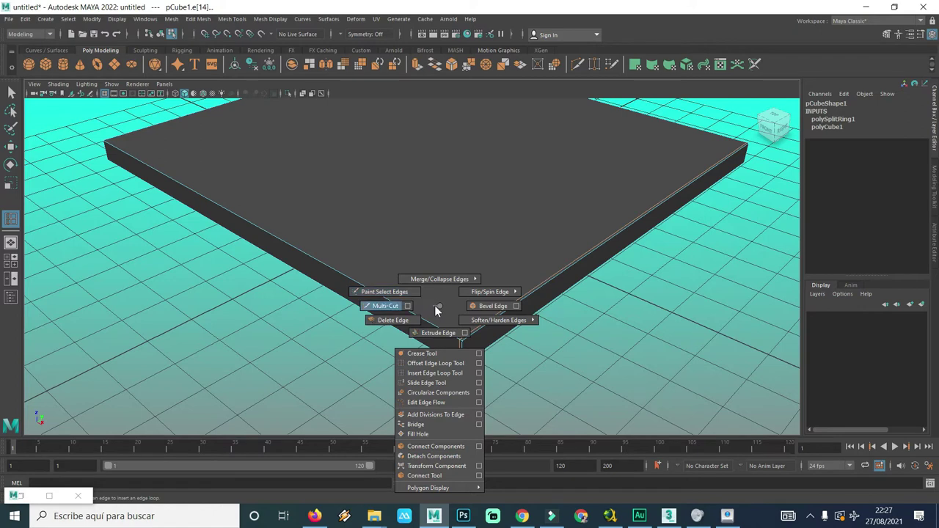
shift+right_drag(412, 297, 440, 287)
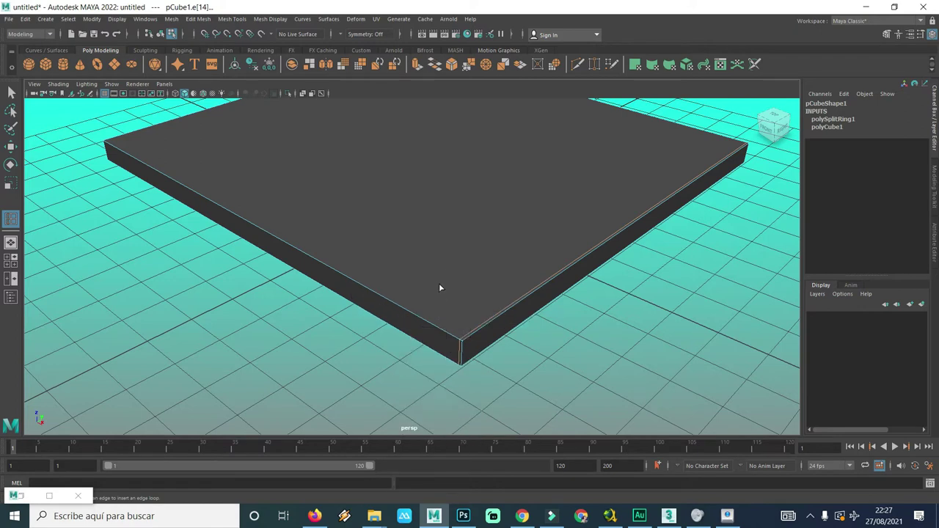
Reopen the Insert Edge Loop Tool options and add a second loop tight against the slab edge
click(11, 91)
mouse_move(269, 134)
right_down()
mouse_move(285, 144)
mouse_move(303, 121)
right_up()
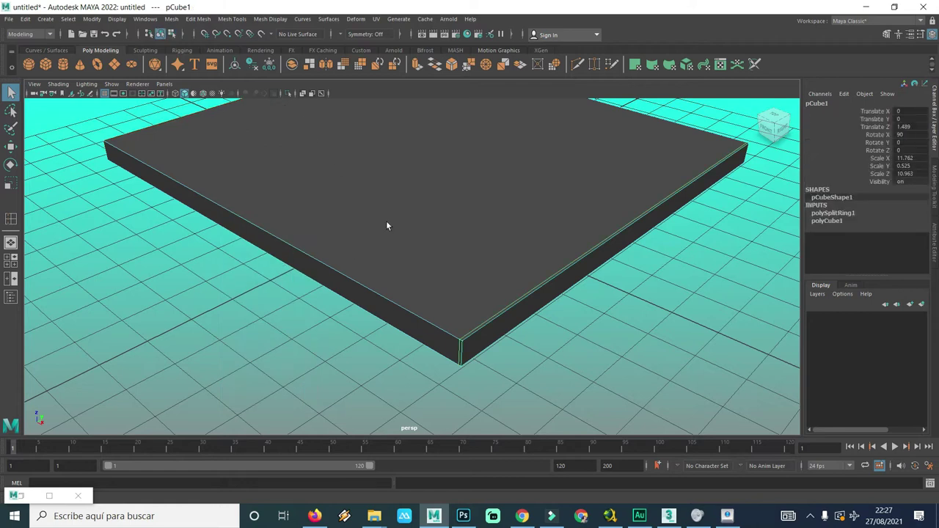
shift+right_drag(387, 222, 367, 244)
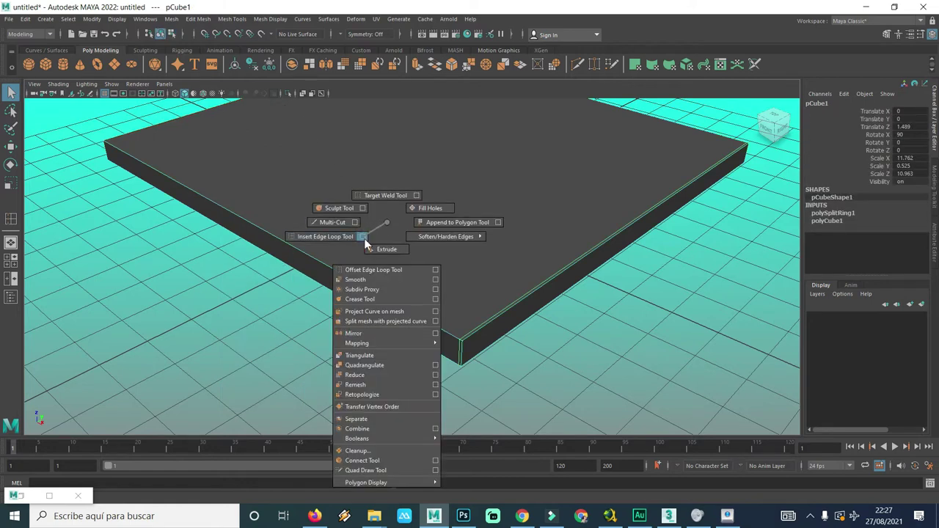
click(363, 238)
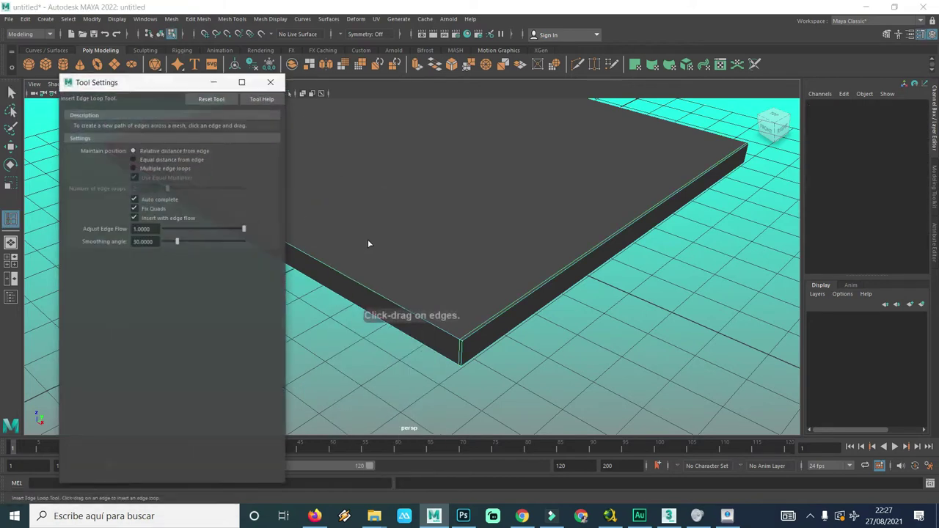
click(464, 340)
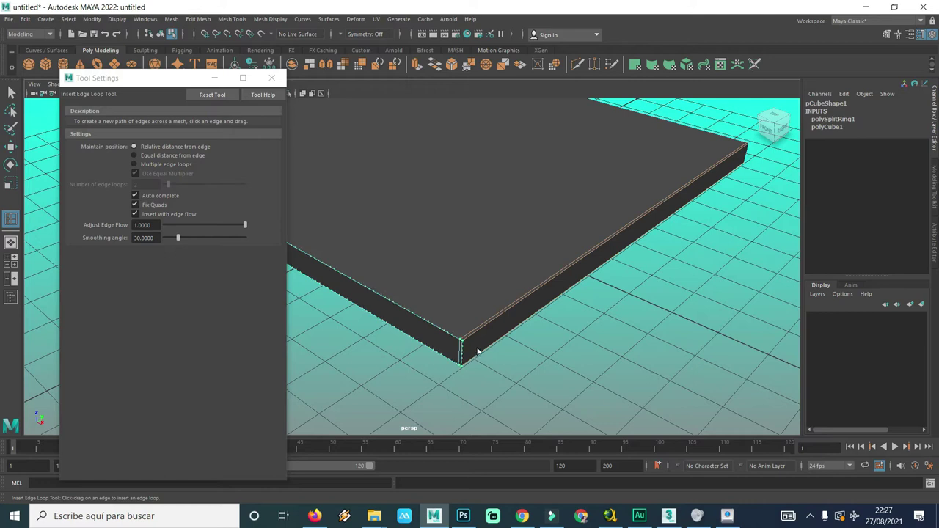
click(478, 352)
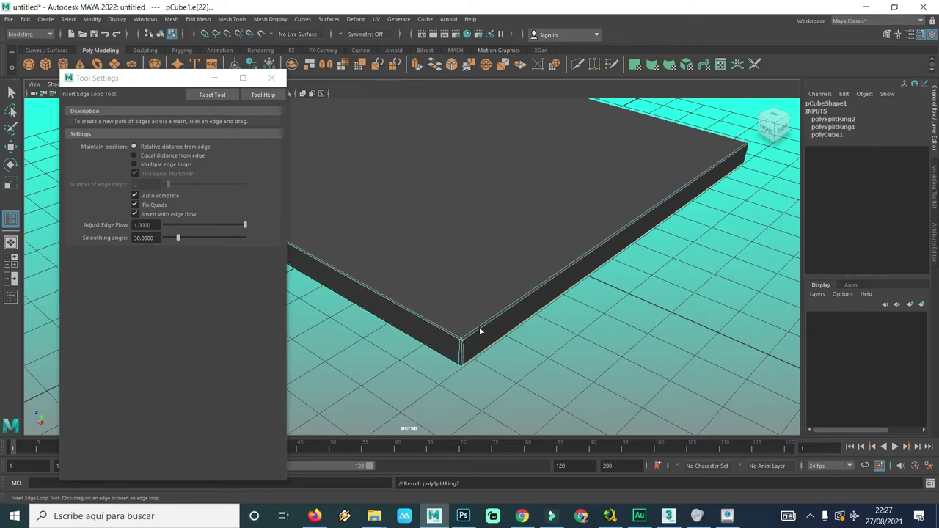
Tuck away the Tool Settings window and bring the view in close to the slab's side
click(215, 77)
alt+middle_drag(319, 186, 382, 282)
mouse_move(381, 283)
alt+mouse_down()
mouse_move(391, 315)
mouse_move(296, 338)
mouse_move(348, 328)
mouse_move(312, 306)
alt+mouse_up()
mouse_move(312, 306)
alt+right_down()
mouse_move(310, 360)
mouse_move(283, 361)
mouse_move(348, 260)
mouse_move(279, 341)
mouse_move(283, 361)
alt+right_up()
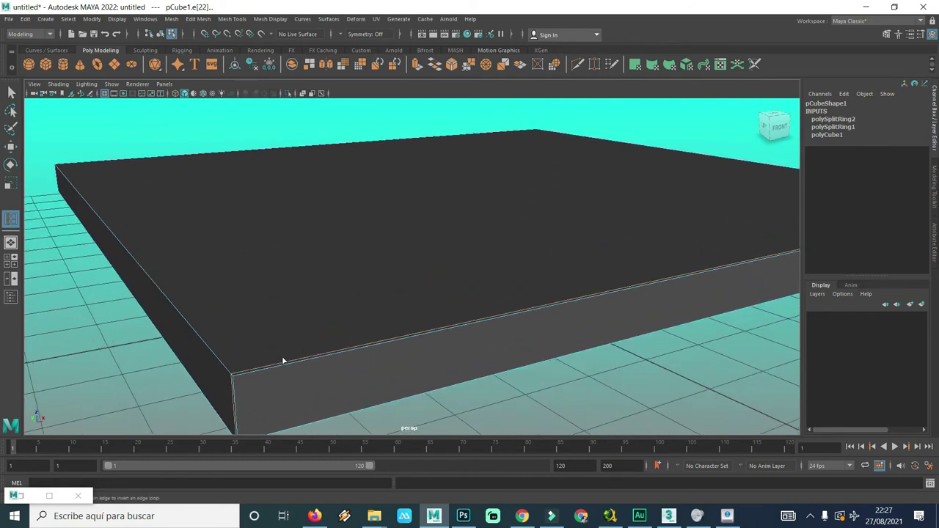
Add a third border loop, polySplitRing3, and check it under smooth-mesh preview (3)
click(256, 401)
mouse_move(177, 245)
alt+mouse_down()
mouse_move(216, 256)
mouse_move(111, 252)
alt+mouse_up()
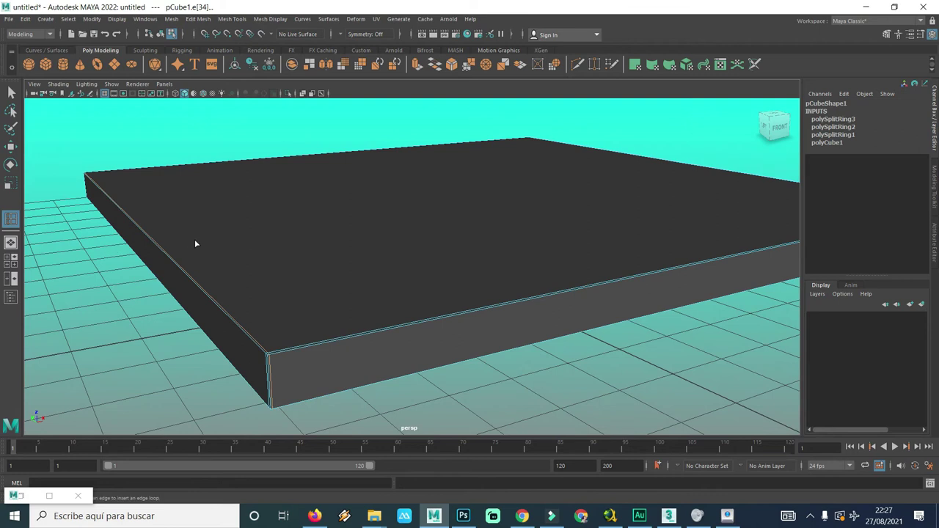
key(3)
alt+right_drag(162, 264, 193, 318)
alt+drag(193, 318, 351, 246)
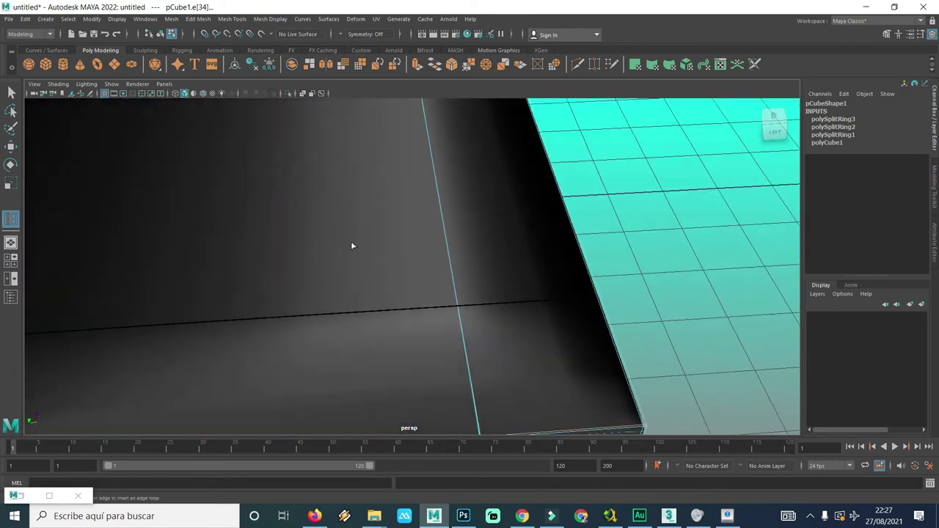
alt+right_drag(351, 246, 166, 217)
mouse_move(267, 234)
alt+mouse_down()
mouse_move(352, 317)
mouse_move(247, 182)
alt+mouse_up()
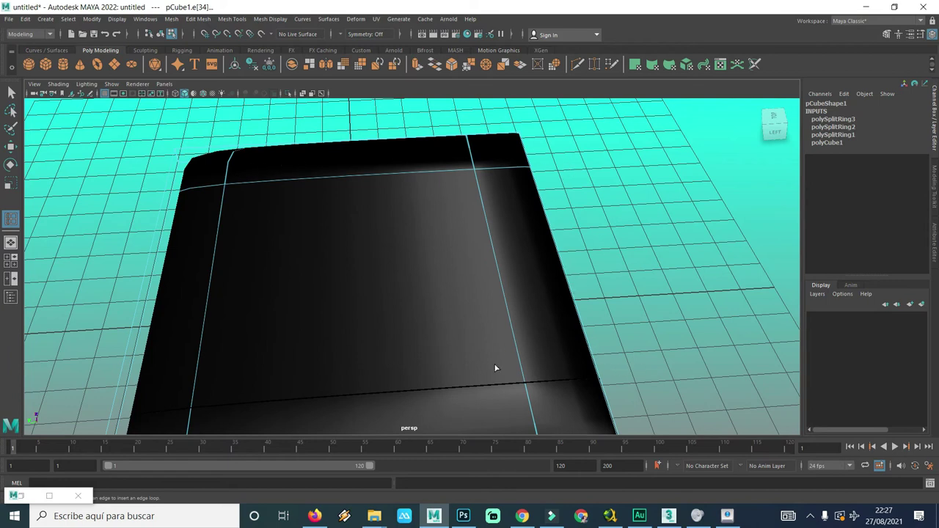
alt+middle_drag(494, 370, 467, 254)
Return to unsmoothed display (1) and move the camera in toward the slab corner
key(1)
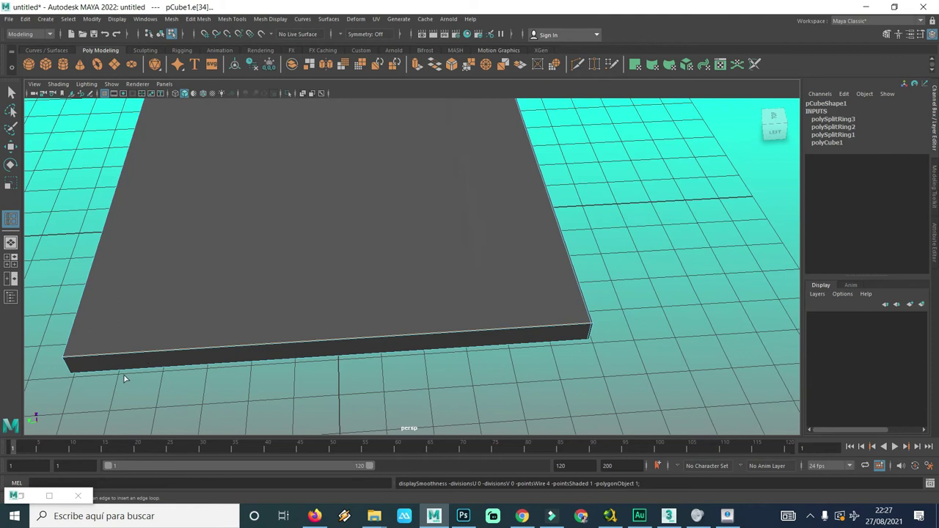
mouse_move(77, 378)
alt+mouse_down()
mouse_move(246, 328)
mouse_move(151, 337)
mouse_move(205, 318)
alt+mouse_up()
alt+right_drag(313, 324, 370, 298)
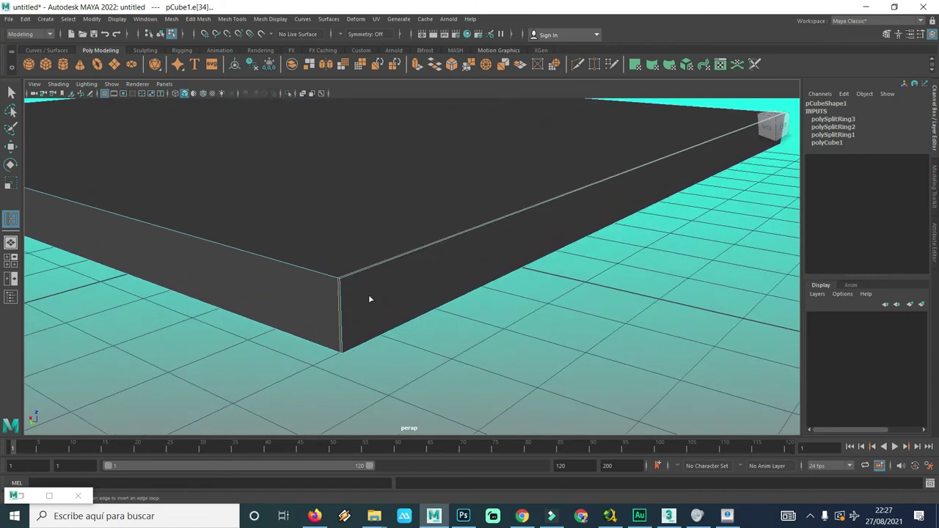
Insert polySplitRing4, a fourth support loop along the slab's corner edge, and exit the tool
click(354, 273)
click(368, 286)
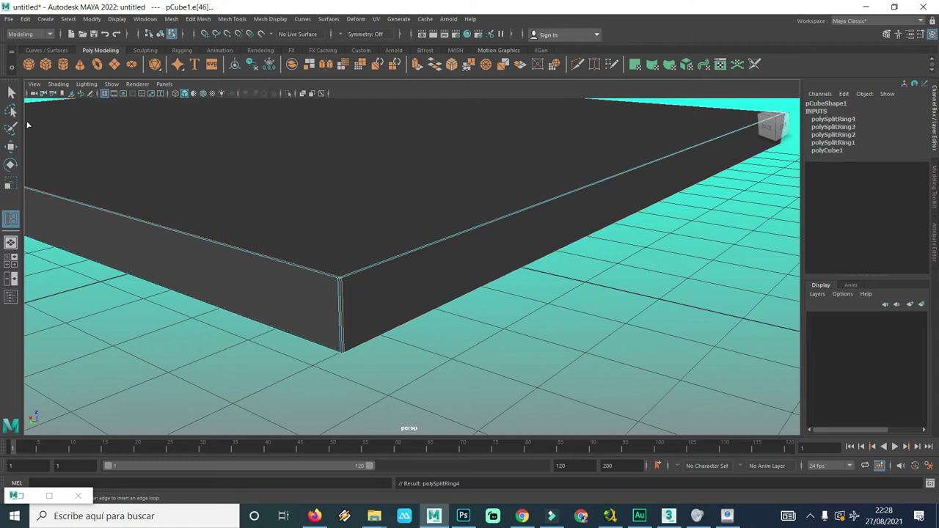
click(11, 92)
key(w)
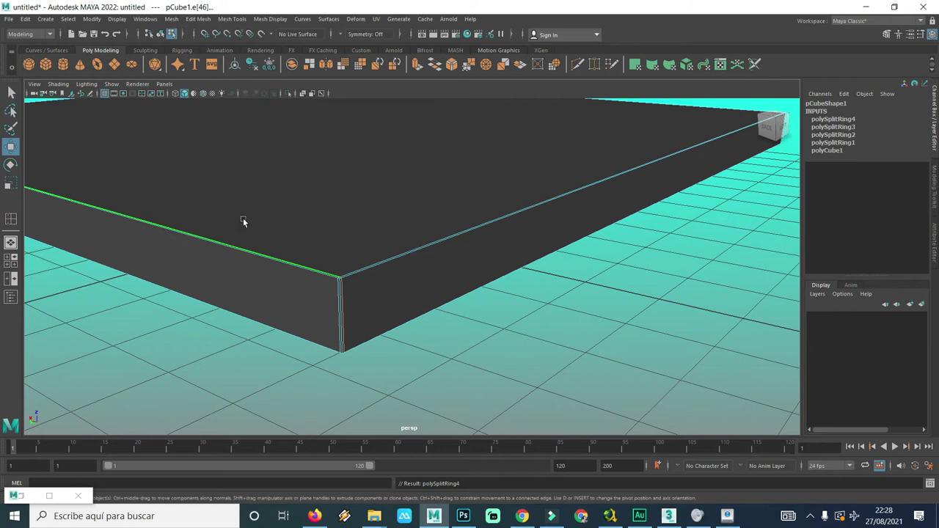
alt+right_drag(258, 274, 386, 289)
mouse_move(478, 301)
alt+right_down()
mouse_move(363, 298)
mouse_move(549, 296)
mouse_move(440, 292)
alt+right_up()
mouse_move(440, 291)
alt+mouse_down()
mouse_move(350, 313)
mouse_move(389, 301)
alt+mouse_up()
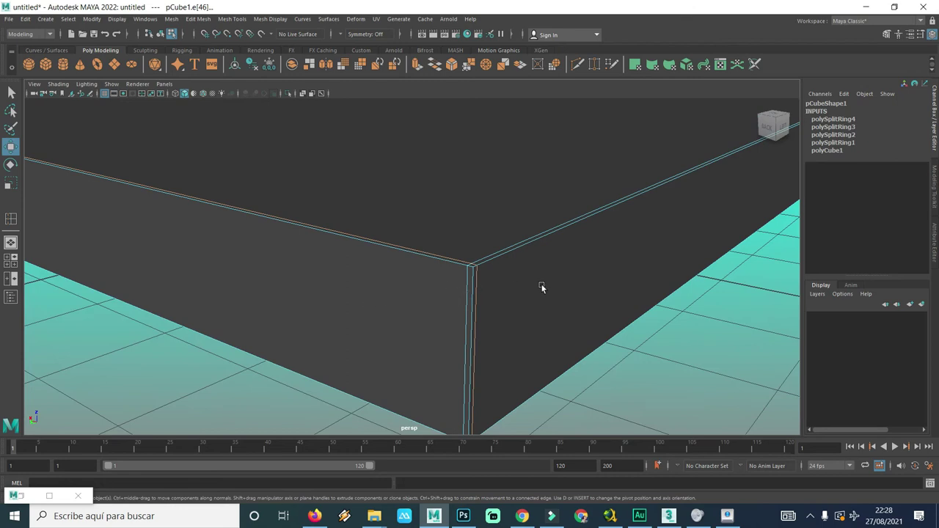
alt+right_drag(541, 287, 286, 269)
mouse_move(348, 243)
alt+right_down()
mouse_move(361, 298)
mouse_move(468, 235)
mouse_move(318, 191)
alt+right_up()
mouse_move(333, 254)
alt+mouse_down()
mouse_move(314, 230)
mouse_move(361, 215)
mouse_move(359, 252)
alt+mouse_up()
key(2)
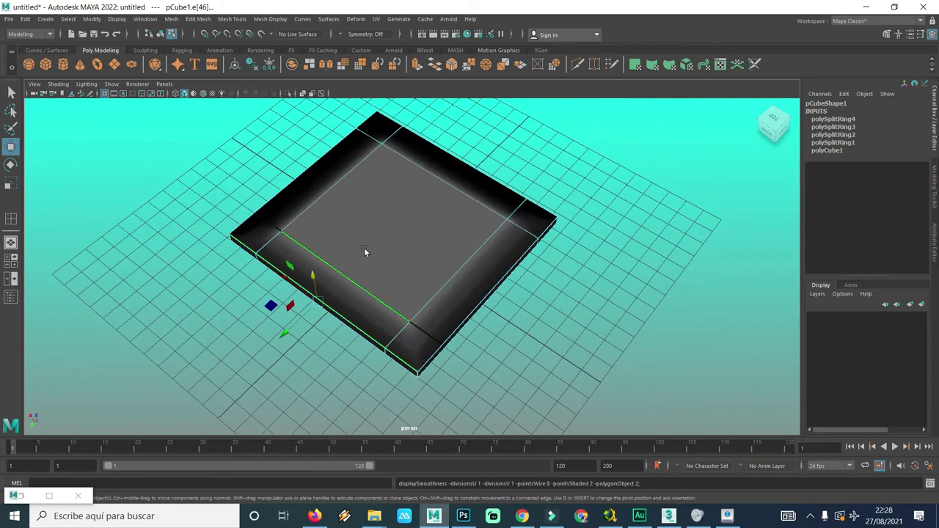
alt+right_drag(269, 292, 419, 294)
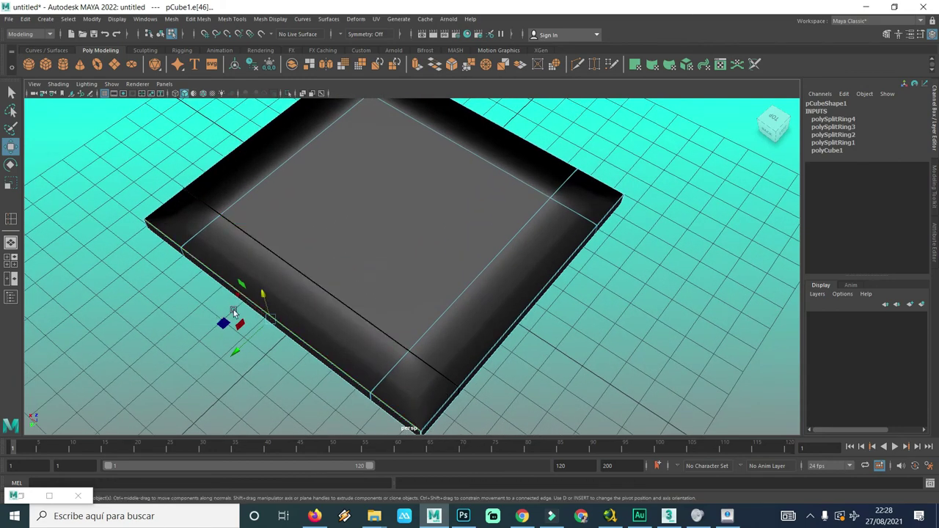
alt+drag(233, 310, 257, 279)
alt+drag(386, 325, 204, 382)
Turn off smooth preview (1) and move in for a side-on view of the slab's left end
key(1)
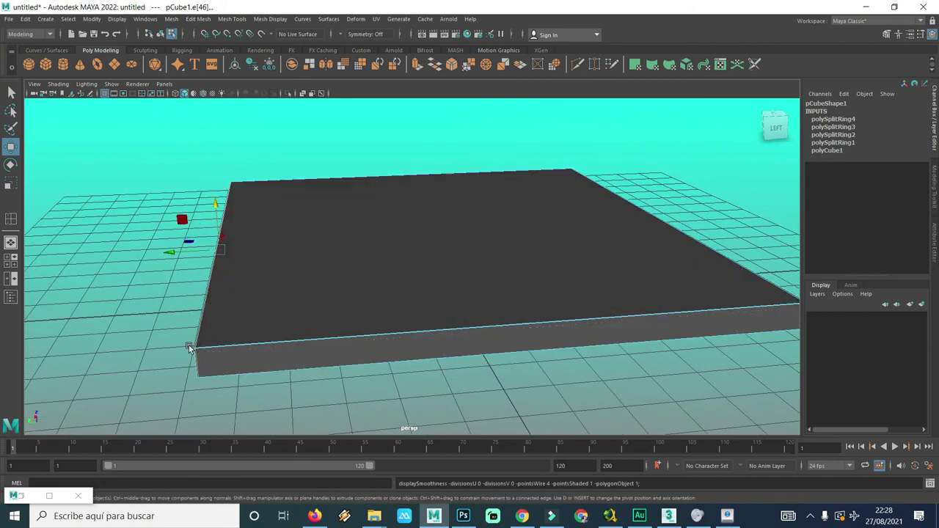
mouse_move(205, 361)
alt+mouse_down()
mouse_move(254, 357)
mouse_move(269, 374)
alt+mouse_up()
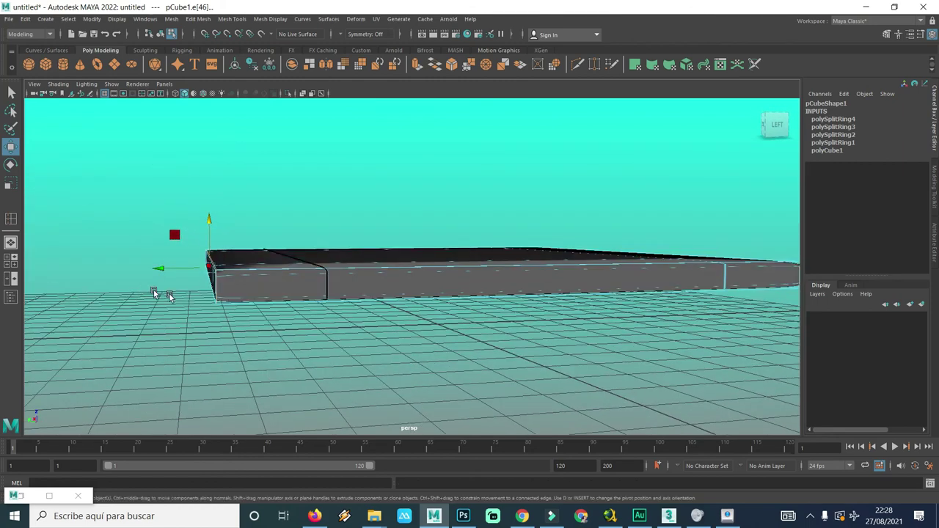
alt+right_drag(157, 293, 203, 272)
alt+middle_drag(203, 273, 296, 269)
alt+right_drag(180, 269, 220, 260)
alt+middle_drag(220, 260, 294, 257)
alt+drag(235, 259, 234, 272)
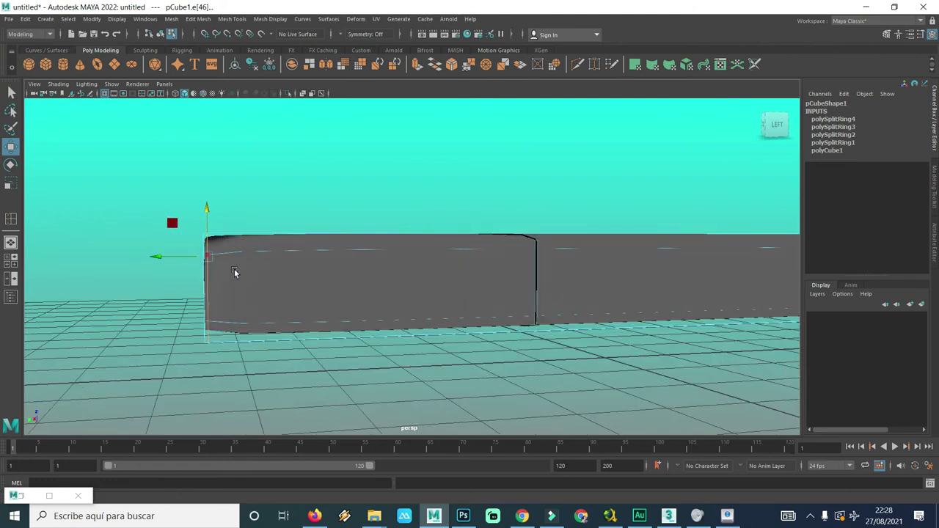
Turn on smooth-mesh preview in wireframe, then shaded, and orbit to inspect the crisp borders
key(4)
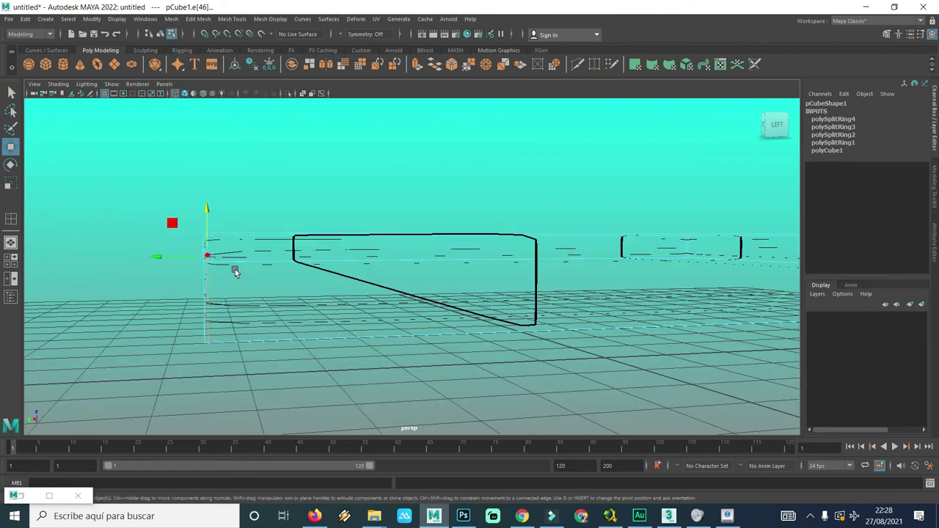
key(3)
key(2)
key(5)
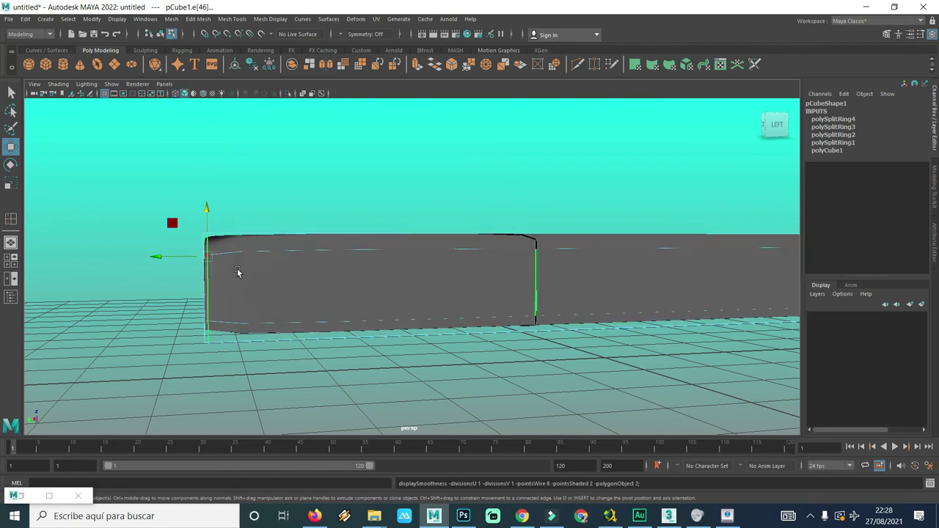
mouse_move(252, 327)
alt+mouse_down()
mouse_move(229, 339)
mouse_move(241, 340)
alt+mouse_up()
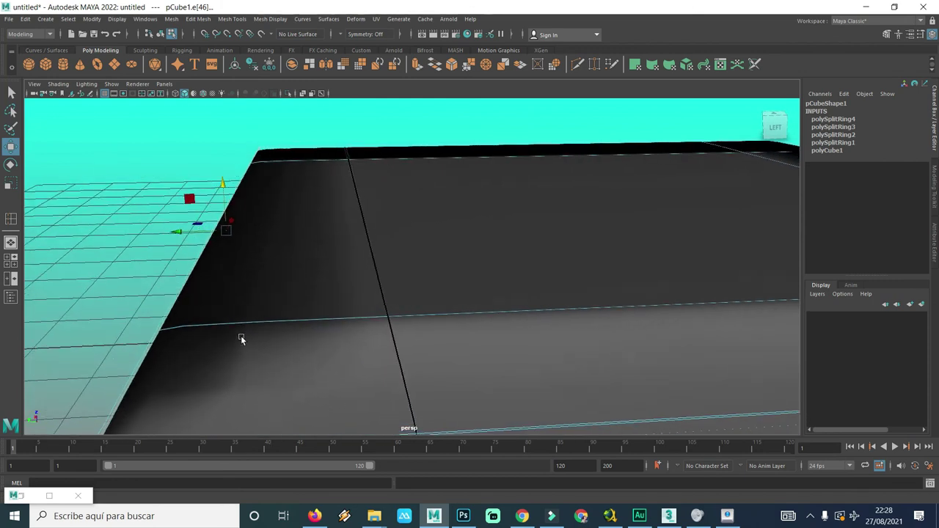
alt+drag(346, 321, 232, 302)
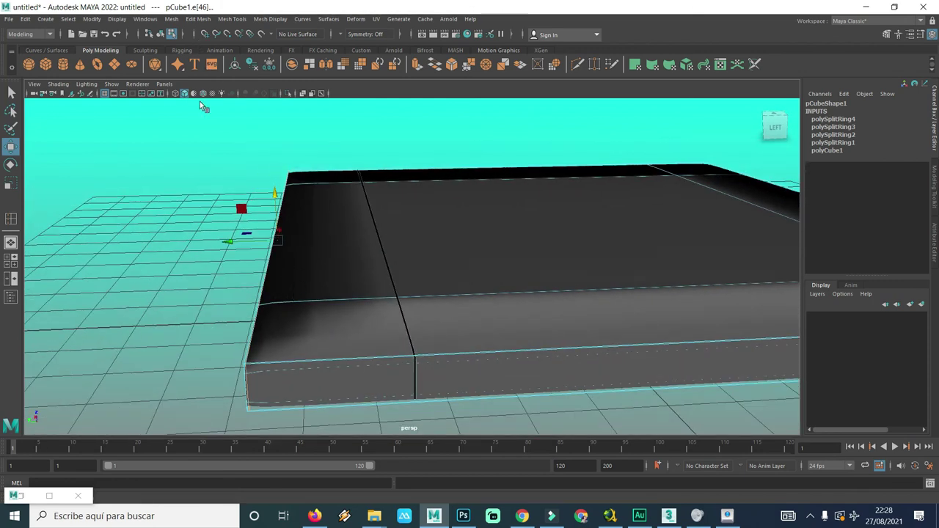
alt+drag(384, 262, 306, 262)
mouse_move(419, 279)
alt+mouse_down()
mouse_move(353, 281)
mouse_move(387, 289)
mouse_move(333, 272)
alt+mouse_up()
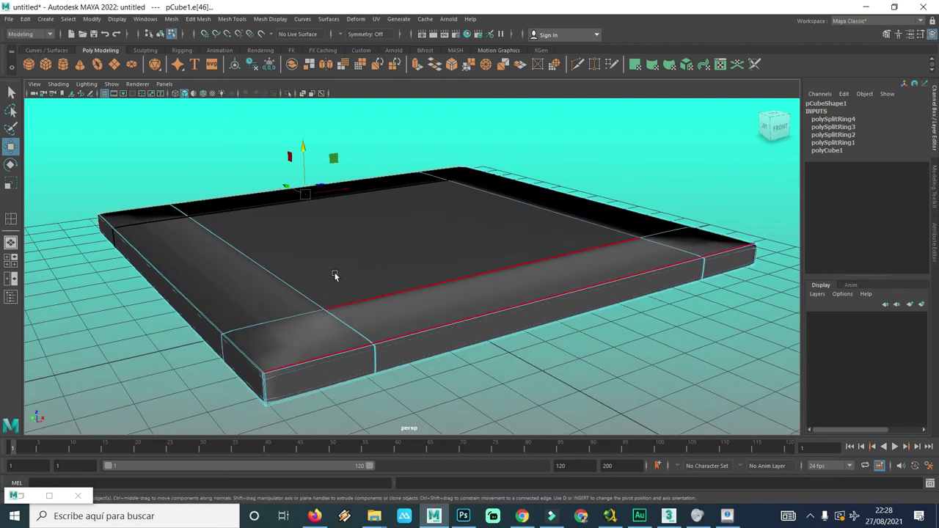